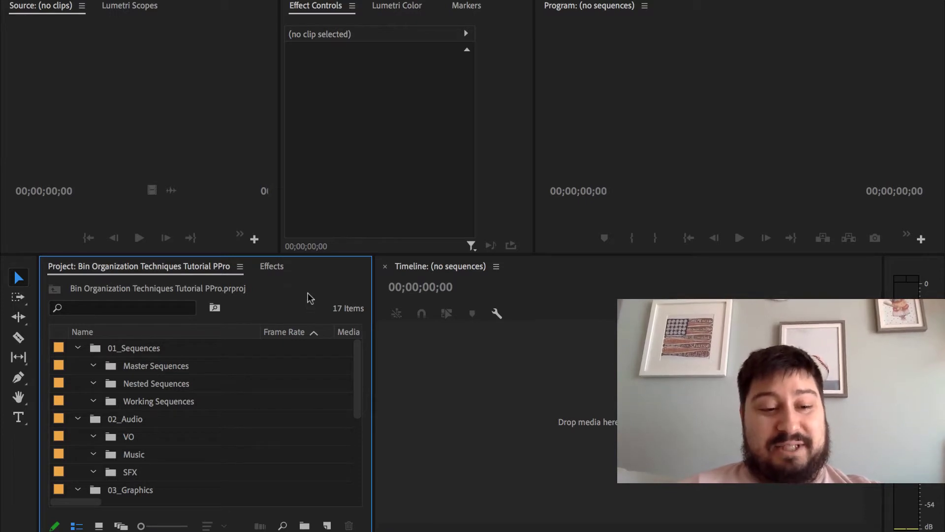
key(grave)
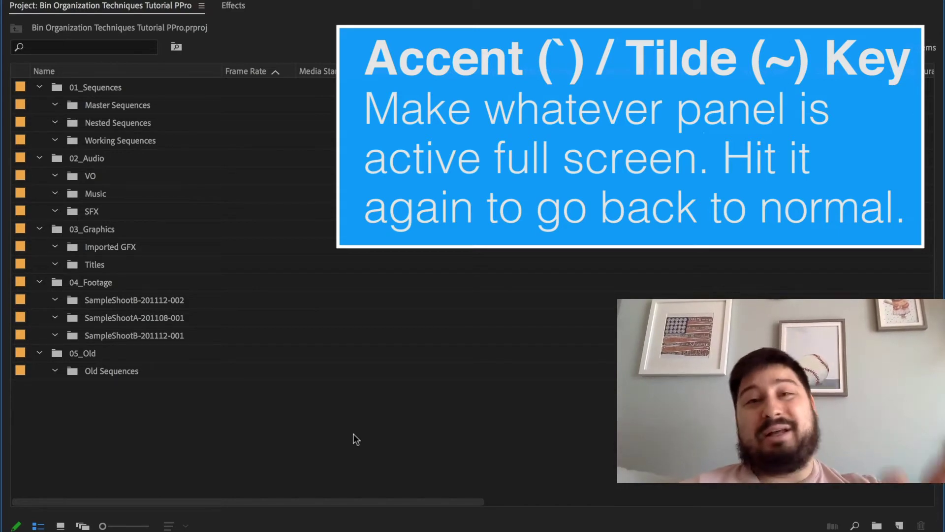
click(876, 525)
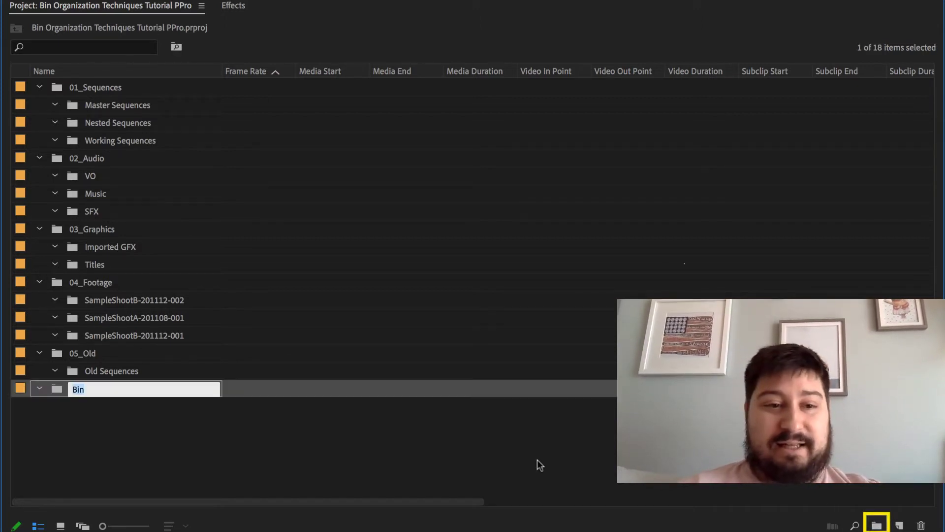
click(374, 429)
click(259, 387)
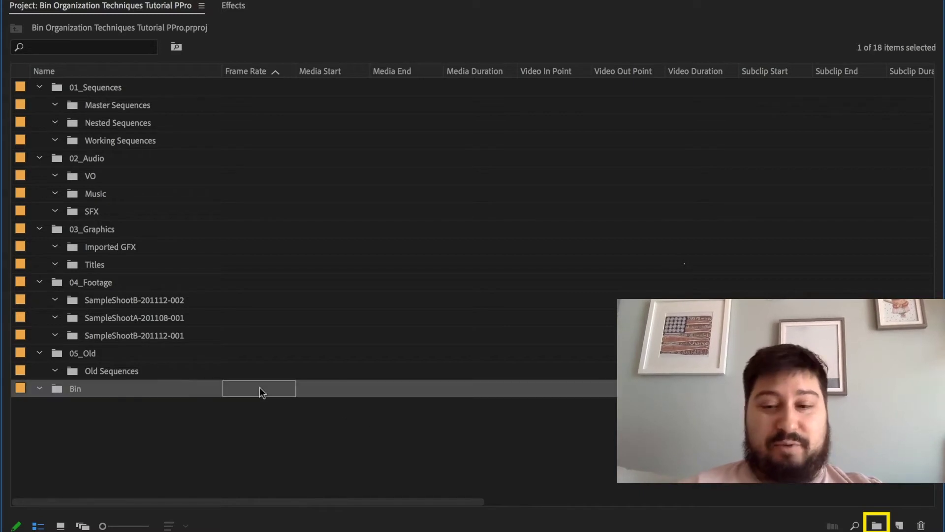
key(Delete)
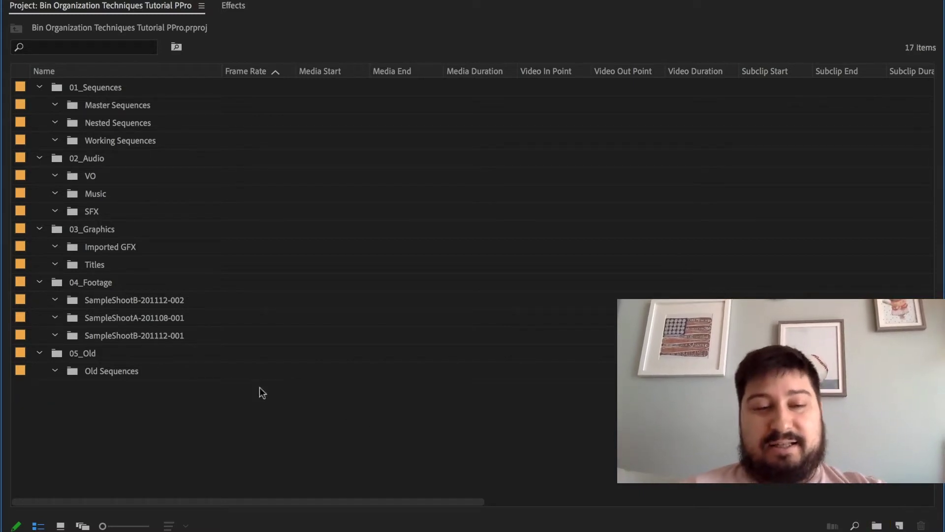
right_click(230, 423)
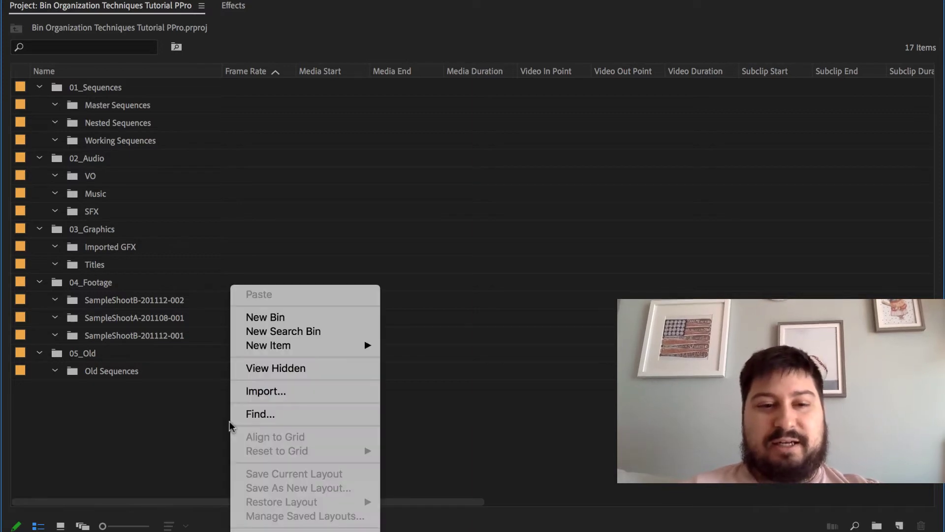
click(310, 325)
click(341, 412)
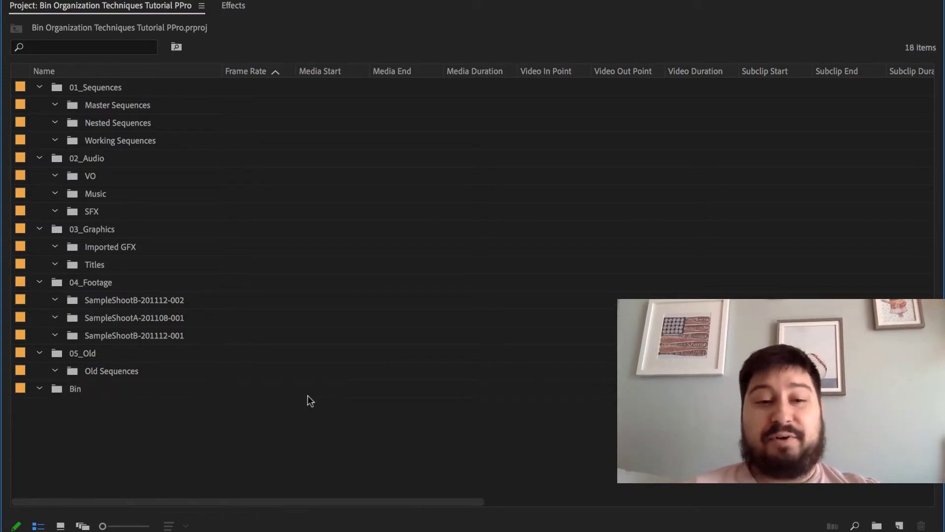
click(290, 390)
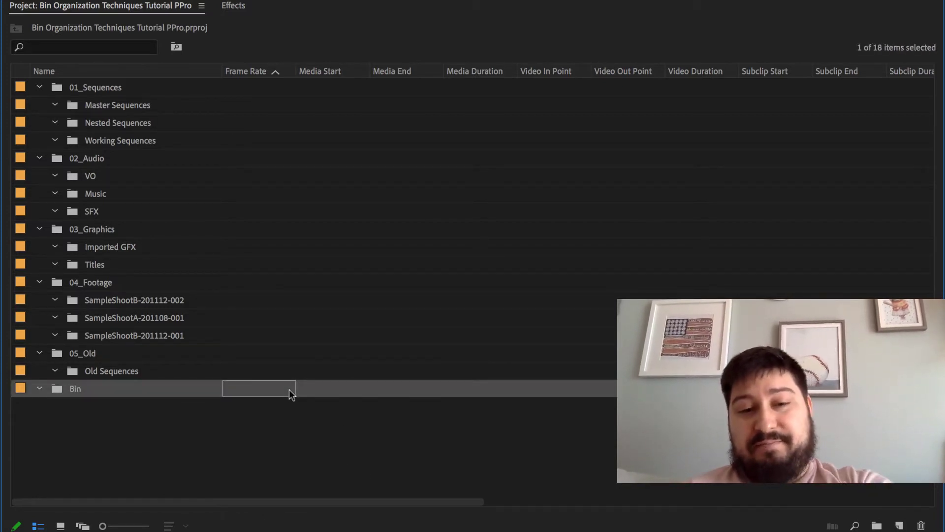
key(Delete)
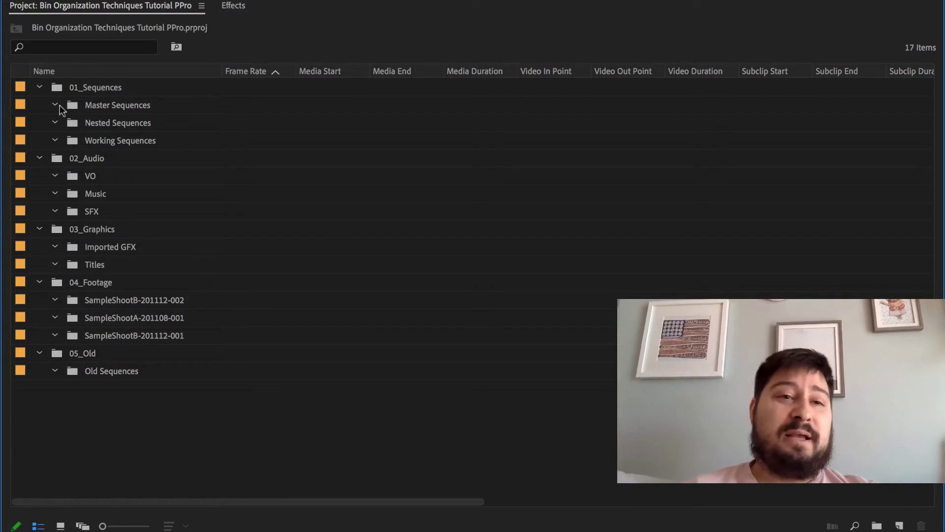
click(70, 90)
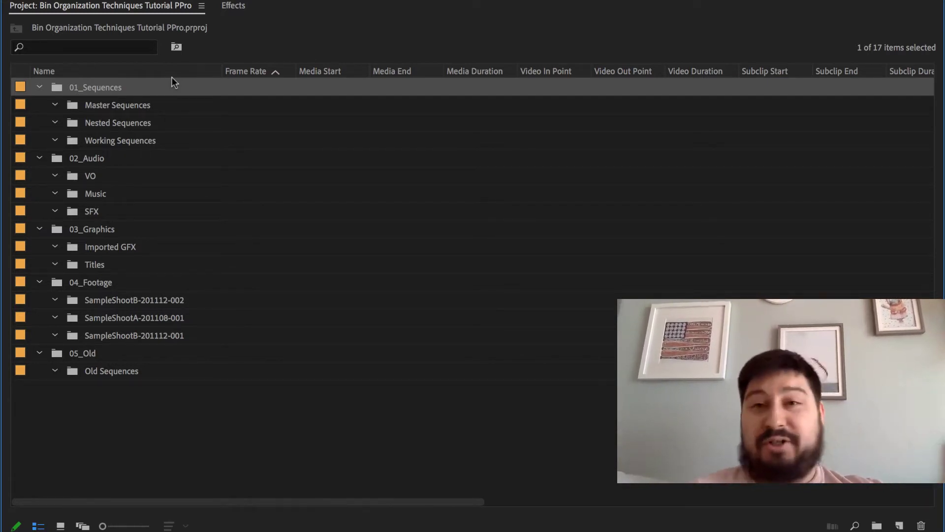
click(135, 101)
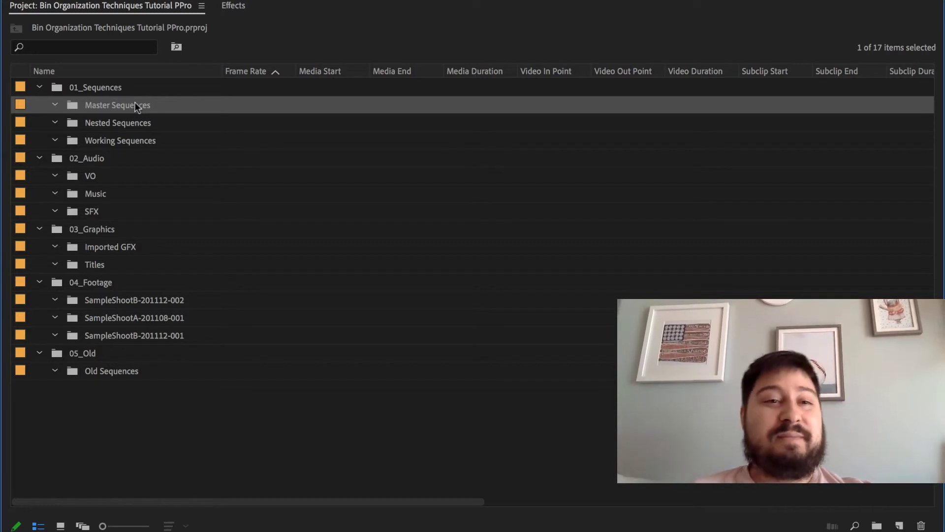
click(146, 124)
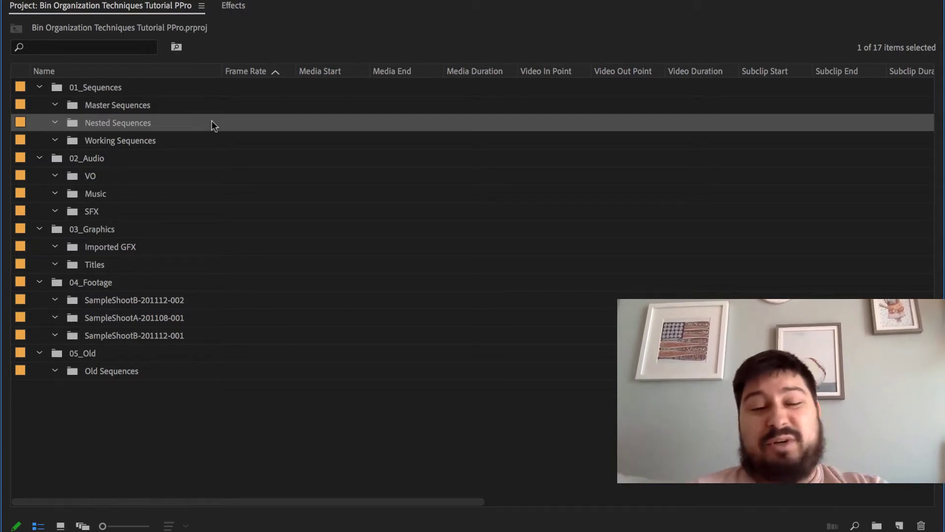
click(153, 141)
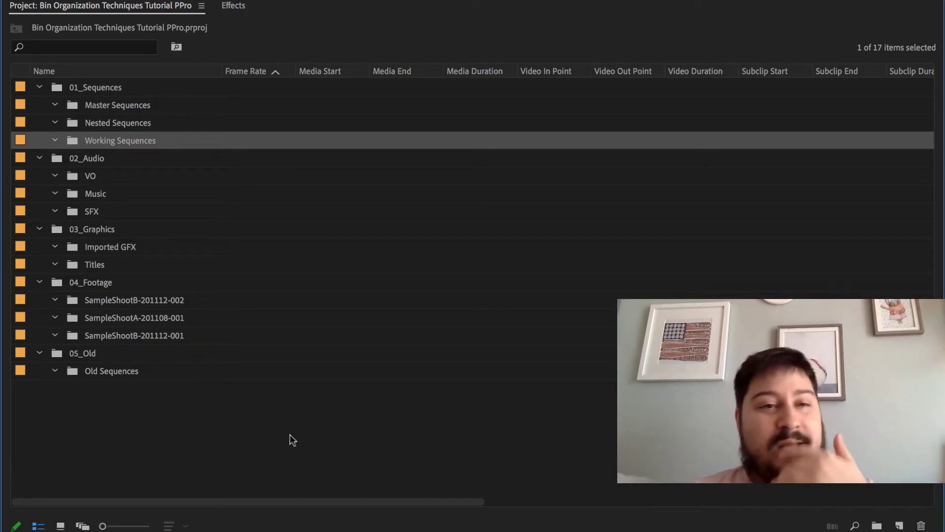
click(97, 159)
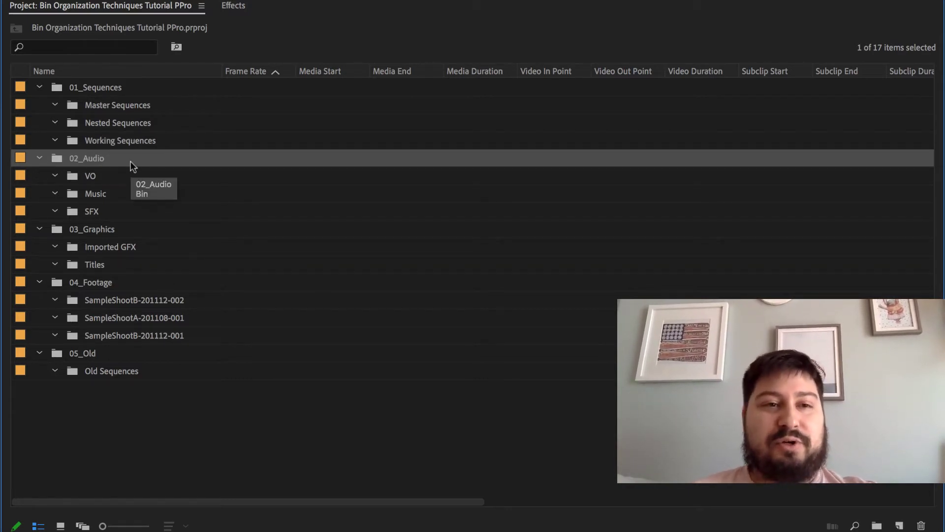
click(142, 175)
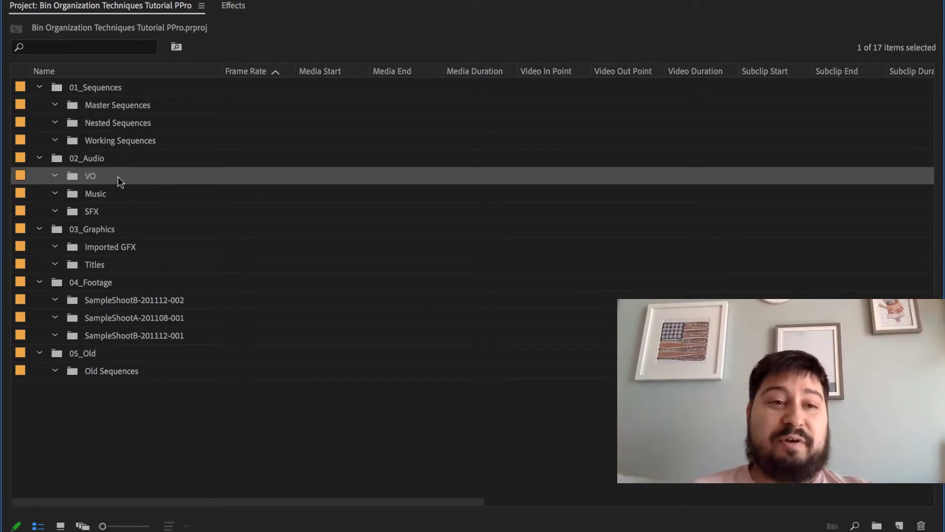
click(161, 190)
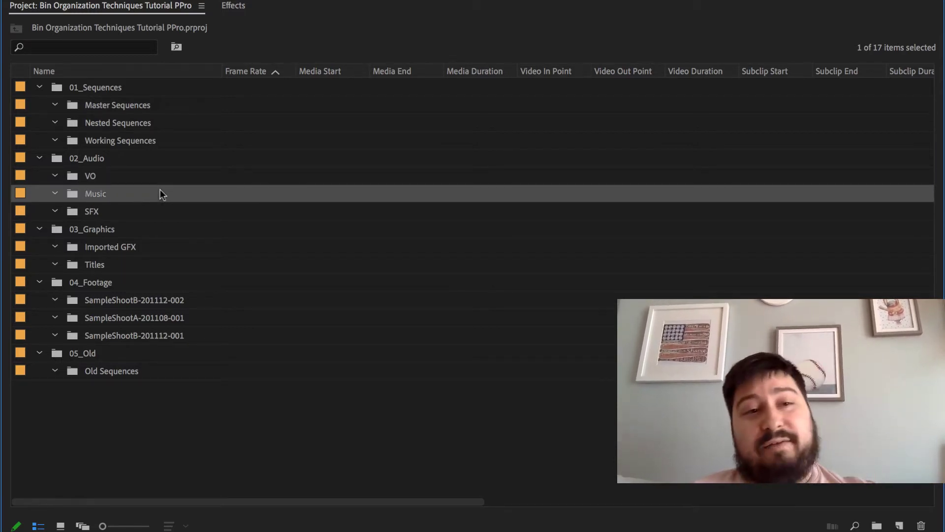
click(176, 210)
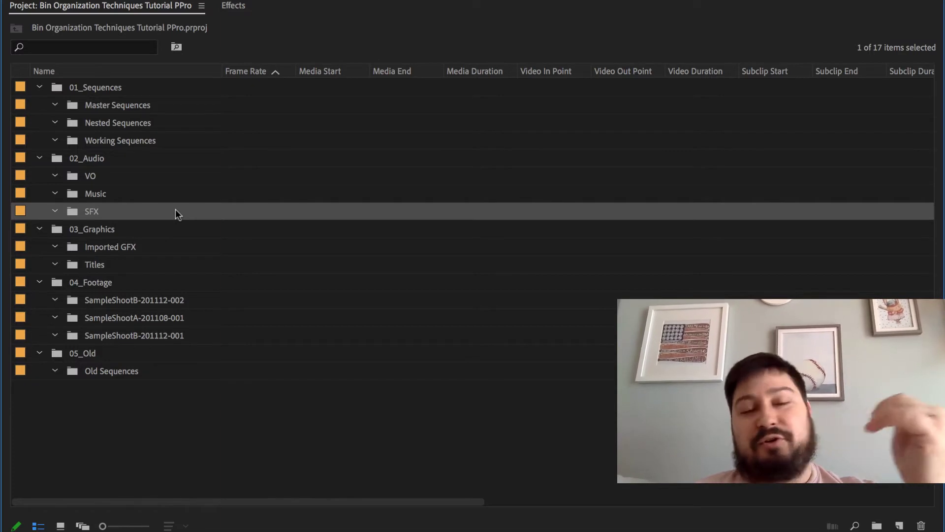
click(166, 304)
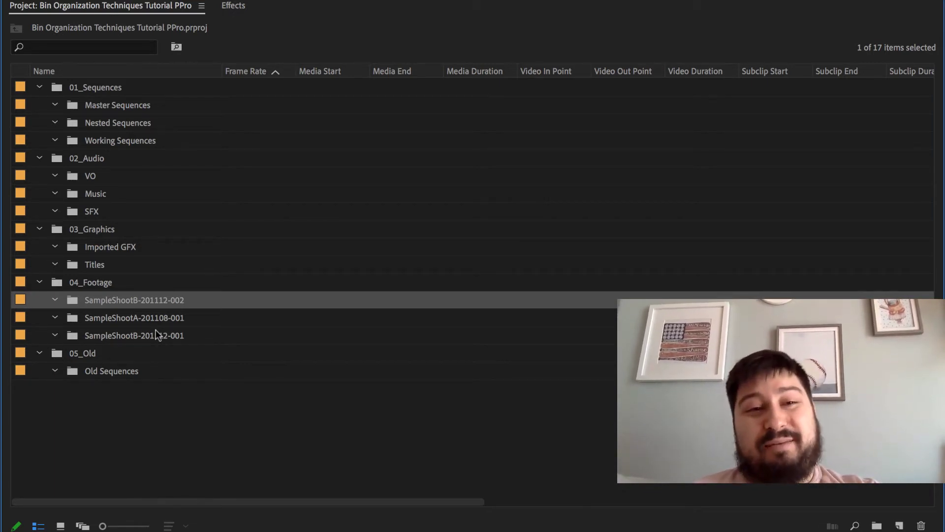
click(73, 159)
click(143, 293)
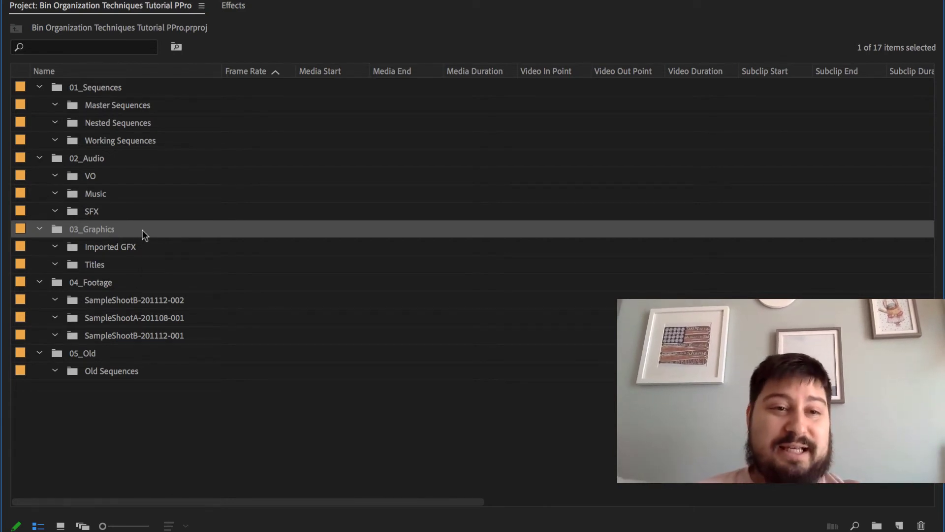
click(162, 252)
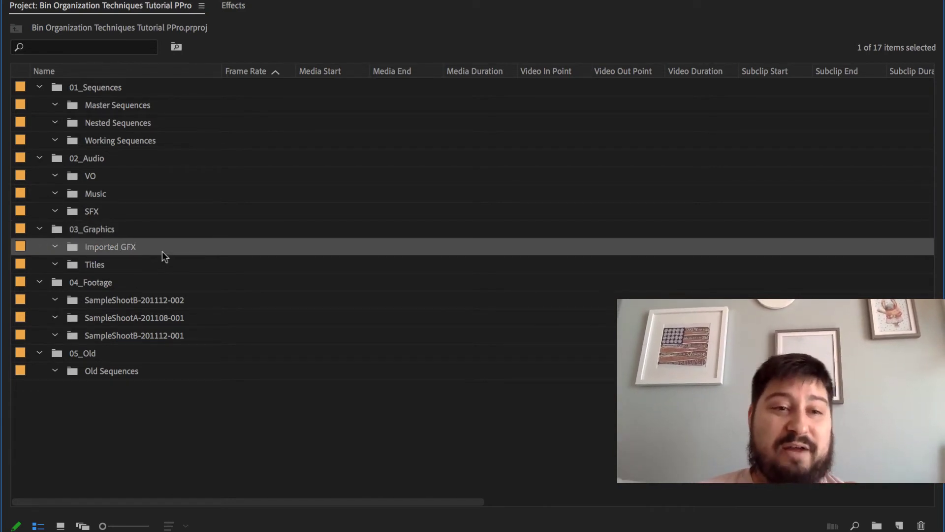
click(168, 265)
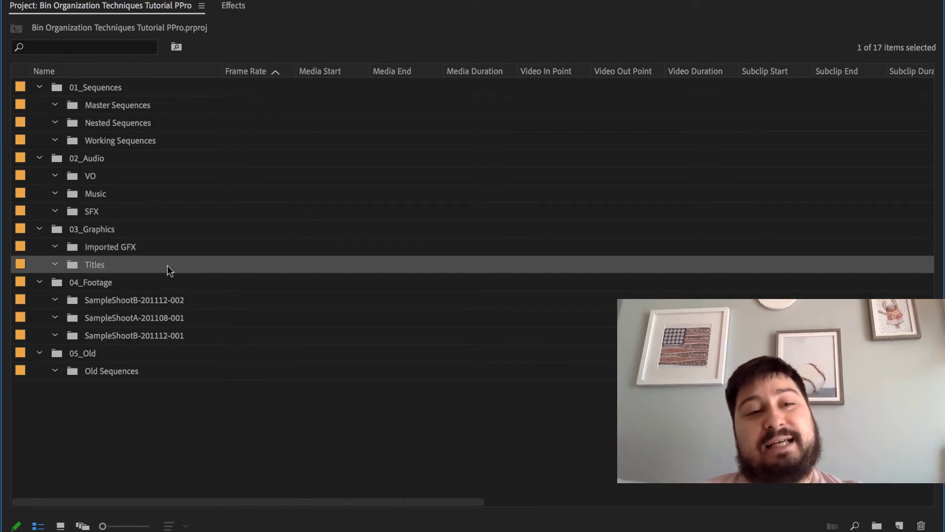
click(123, 246)
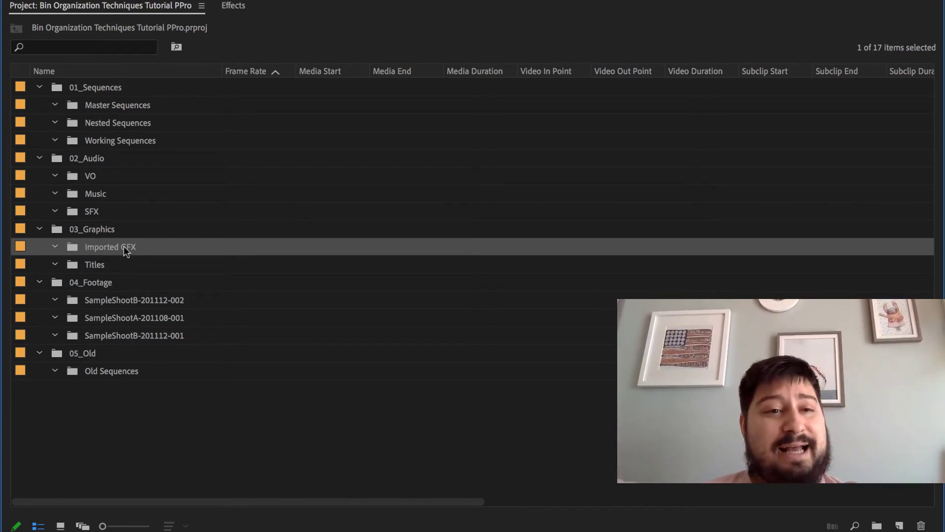
click(114, 279)
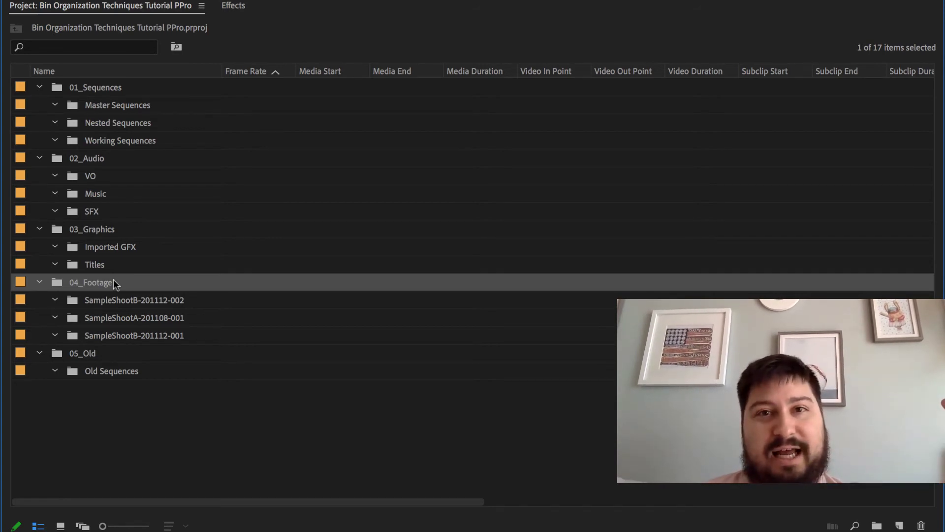
click(154, 302)
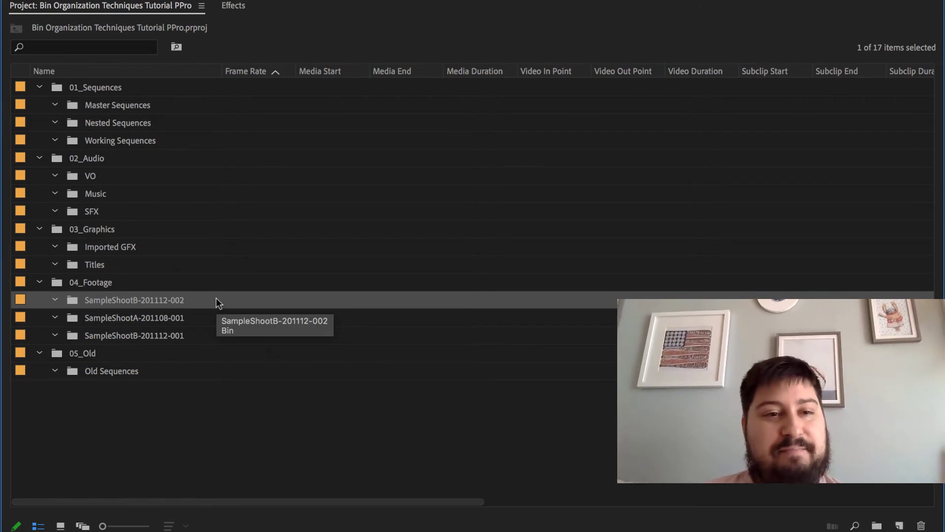
click(220, 320)
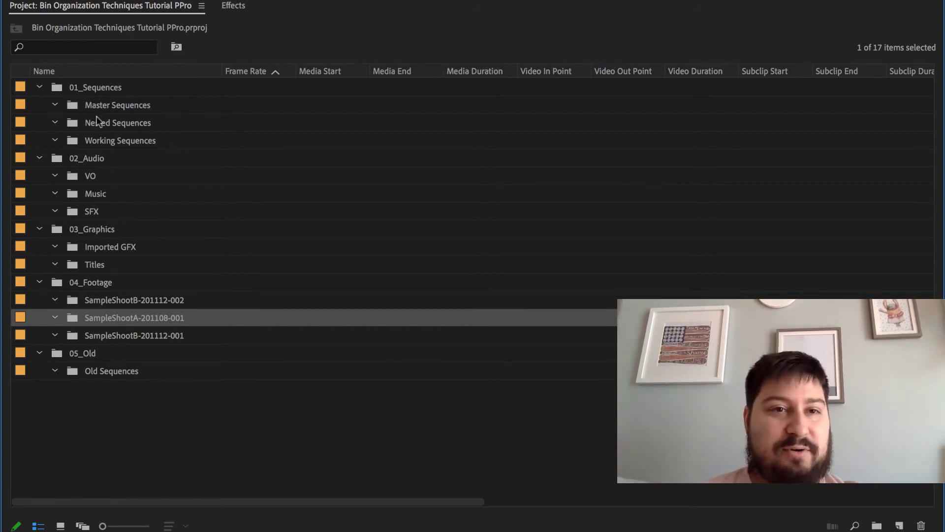
Sort the project bins by Name in ascending order
click(211, 70)
click(213, 70)
click(214, 70)
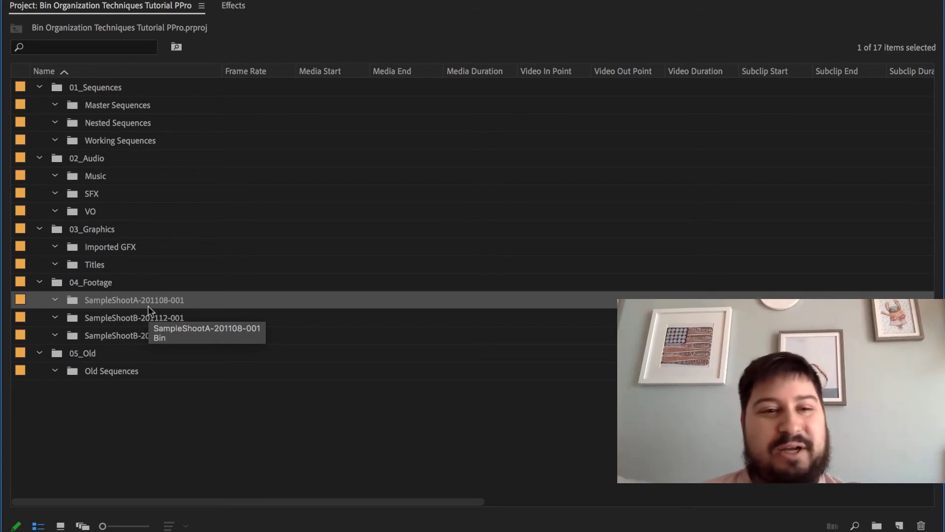
Select the SampleShootB-201112-001, SampleShootB-201112-002 and 02_Audio bins in turn
click(176, 315)
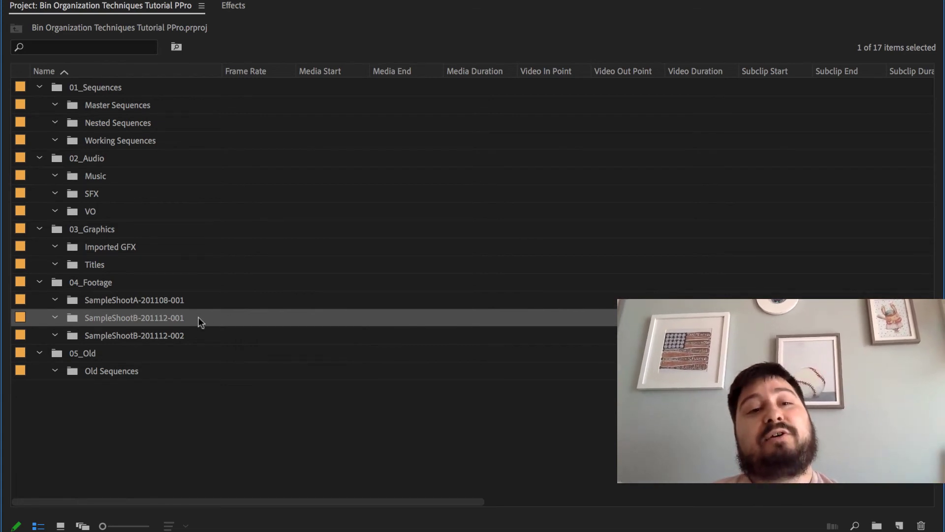
click(194, 335)
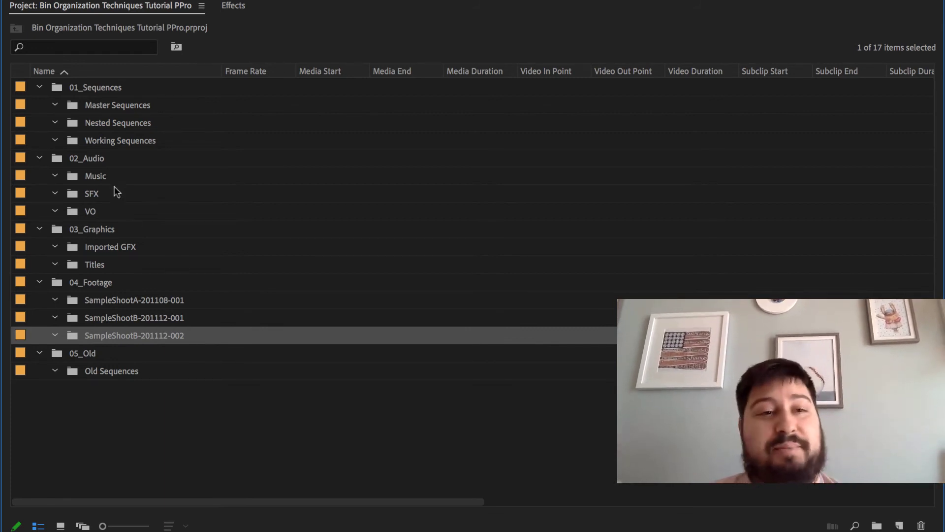
click(99, 164)
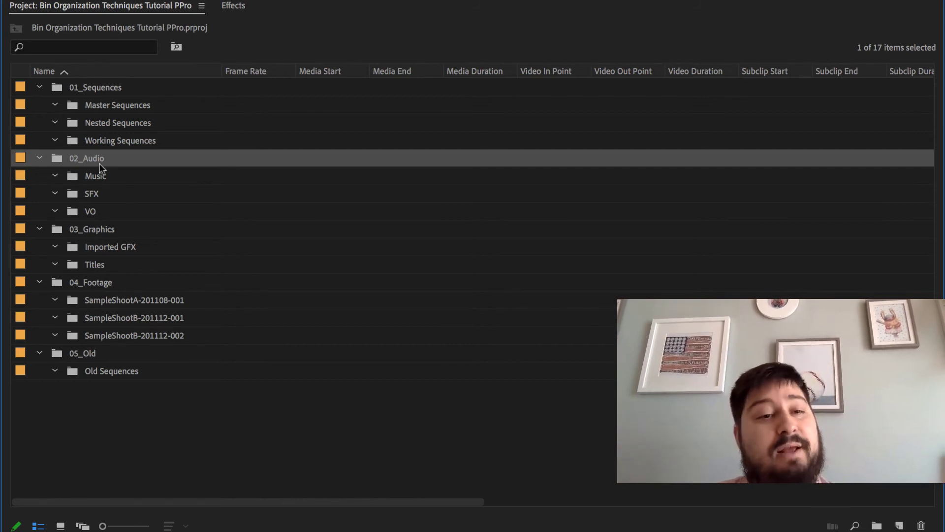
click(91, 346)
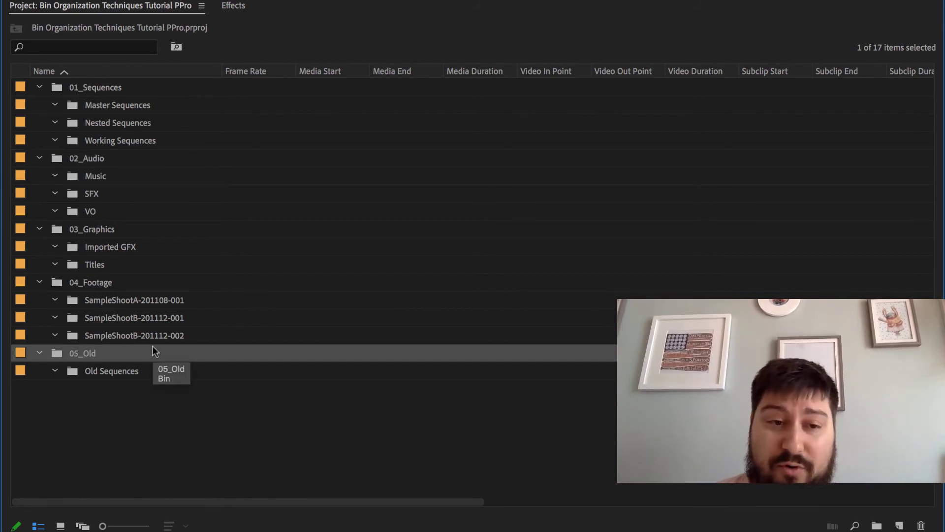
click(206, 368)
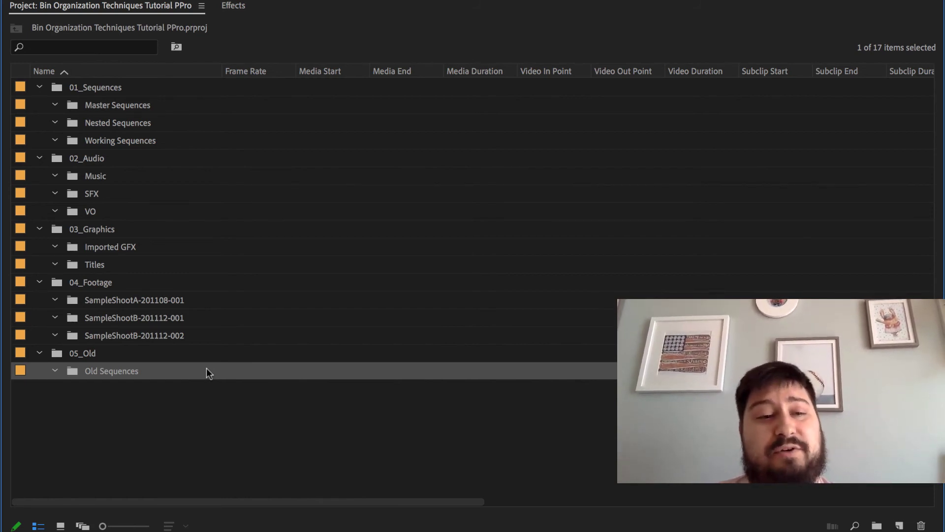
Collapse 05_Old and relabel the Master Sequences bin Teal
click(38, 353)
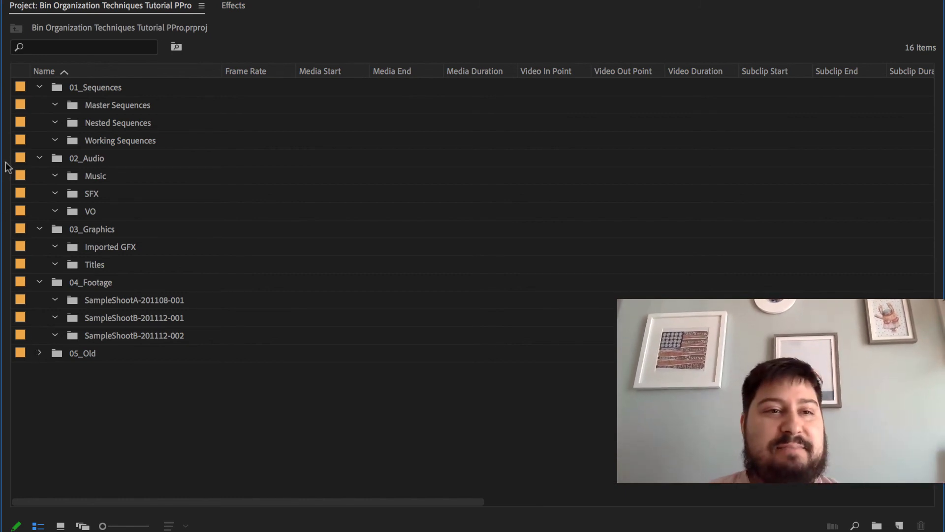
click(20, 110)
right_click(19, 109)
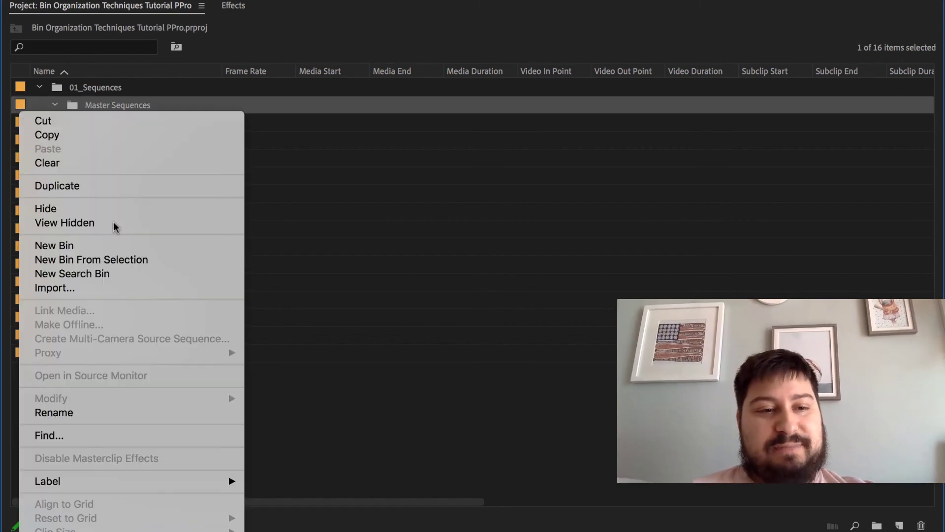
mouse_move(217, 484)
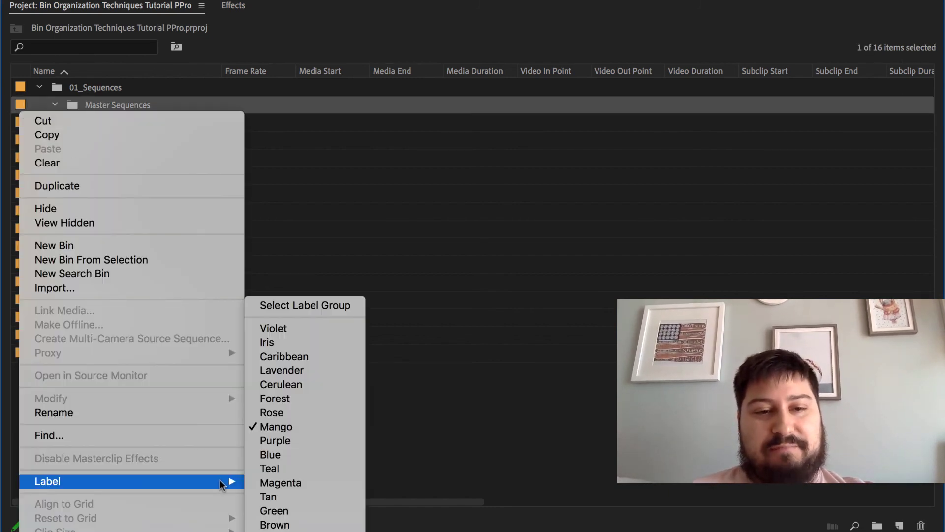
click(283, 467)
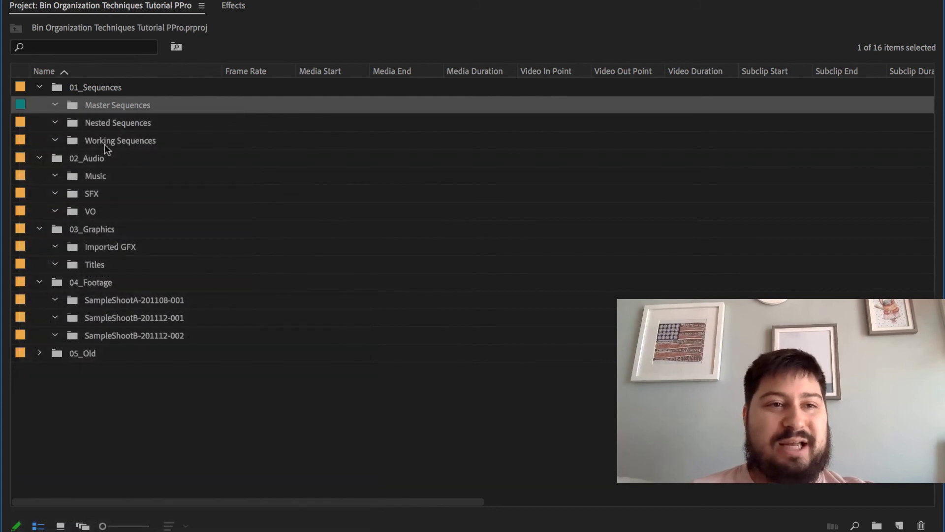
Give the Nested Sequences bin the Teal label instead of Mango
click(20, 122)
right_click(19, 123)
mouse_move(199, 487)
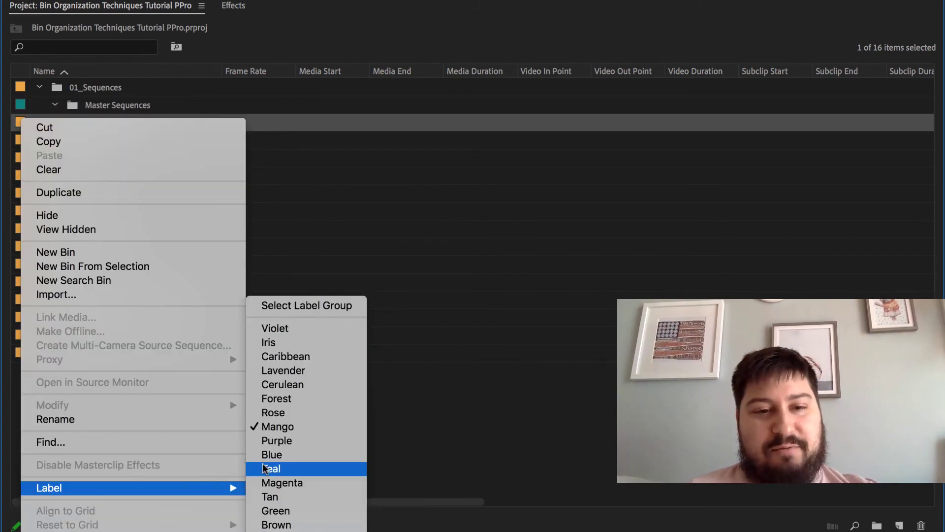
click(273, 468)
click(155, 385)
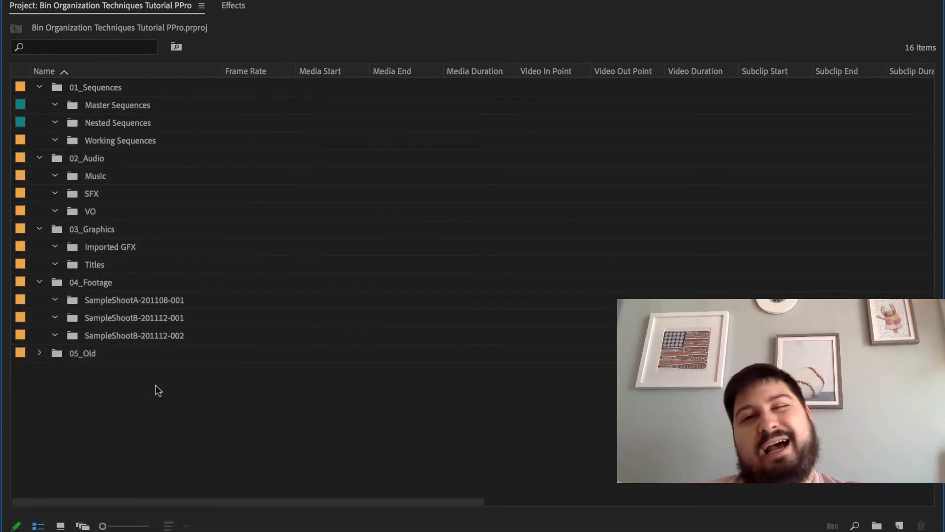